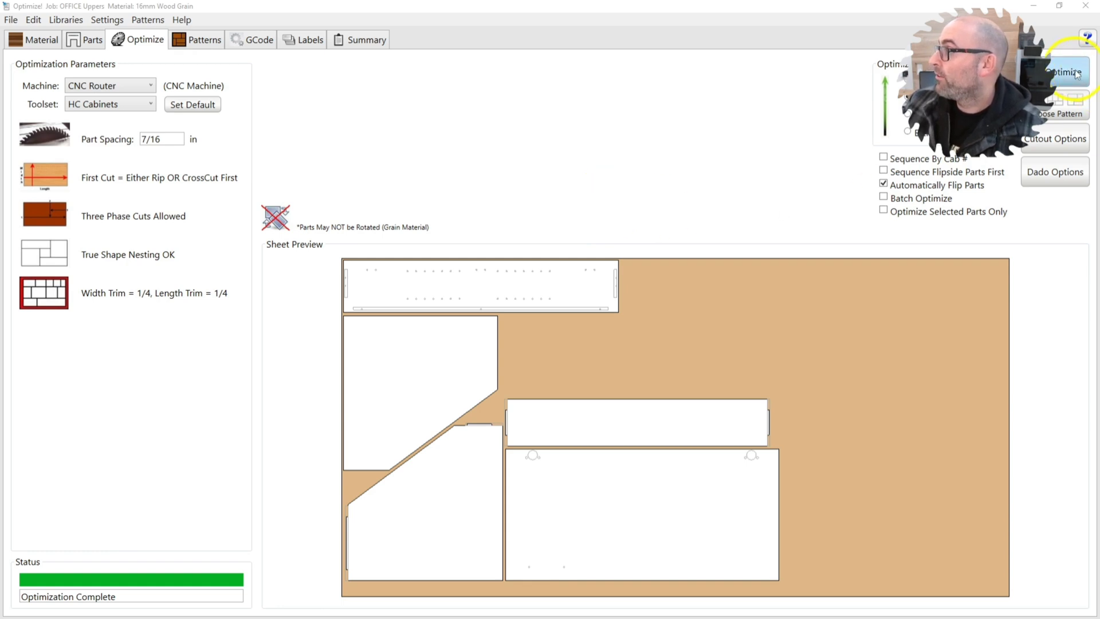
Re-optimize OFFICE Uppers, deleting the uncut patterns to get six 16mm Wood Grain sheet patterns
{"action": "left_click", "coordinate": [1057, 74]}
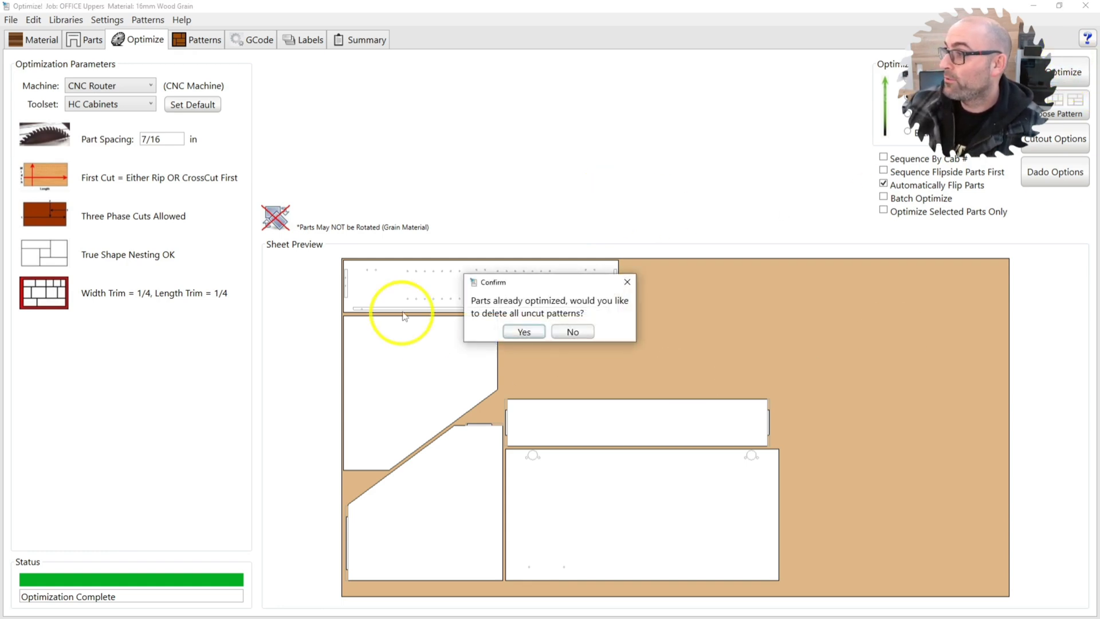
{"action": "left_click", "coordinate": [526, 330]}
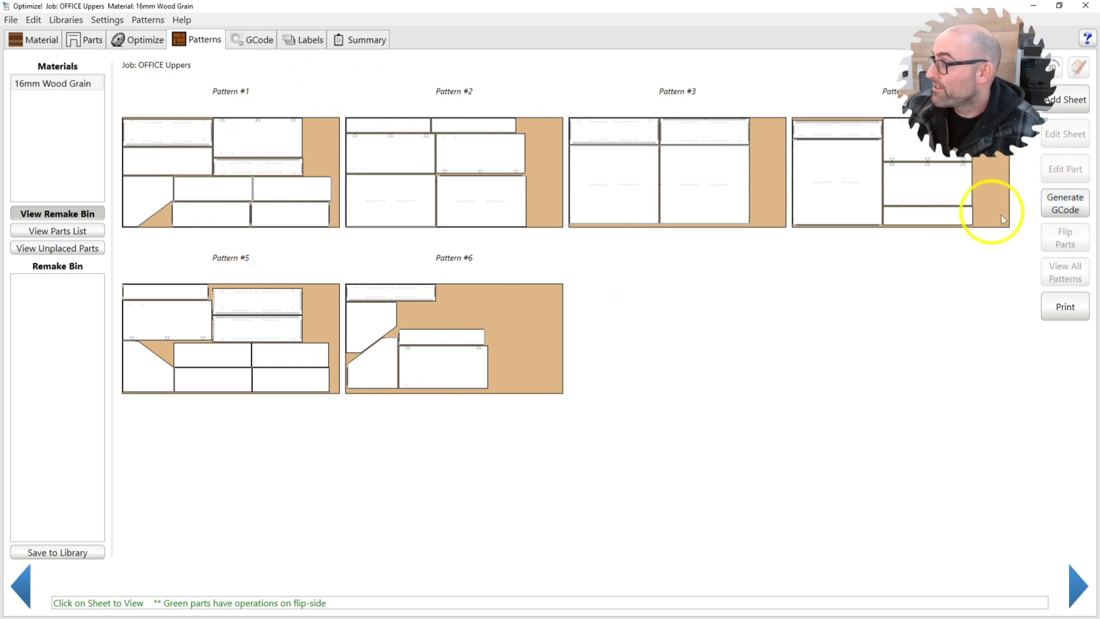
In GCode Options choose Multiple Materials with 16mm Wood Grain ticked, then cancel the dialog
{"action": "left_click", "coordinate": [1065, 207]}
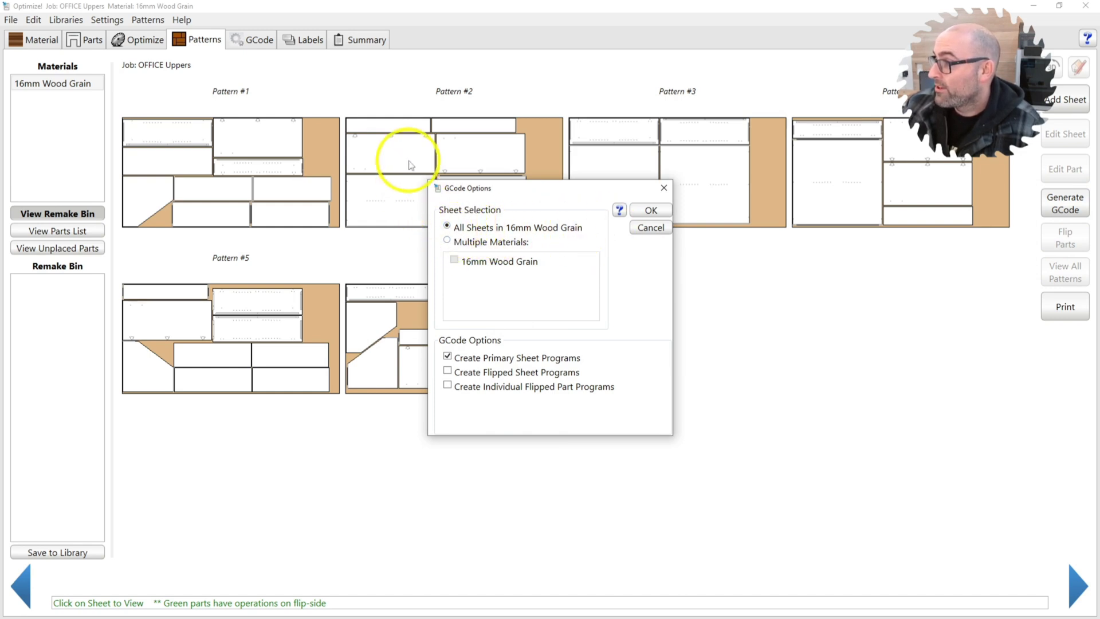
{"action": "left_click", "coordinate": [447, 241]}
{"action": "left_click", "coordinate": [455, 262]}
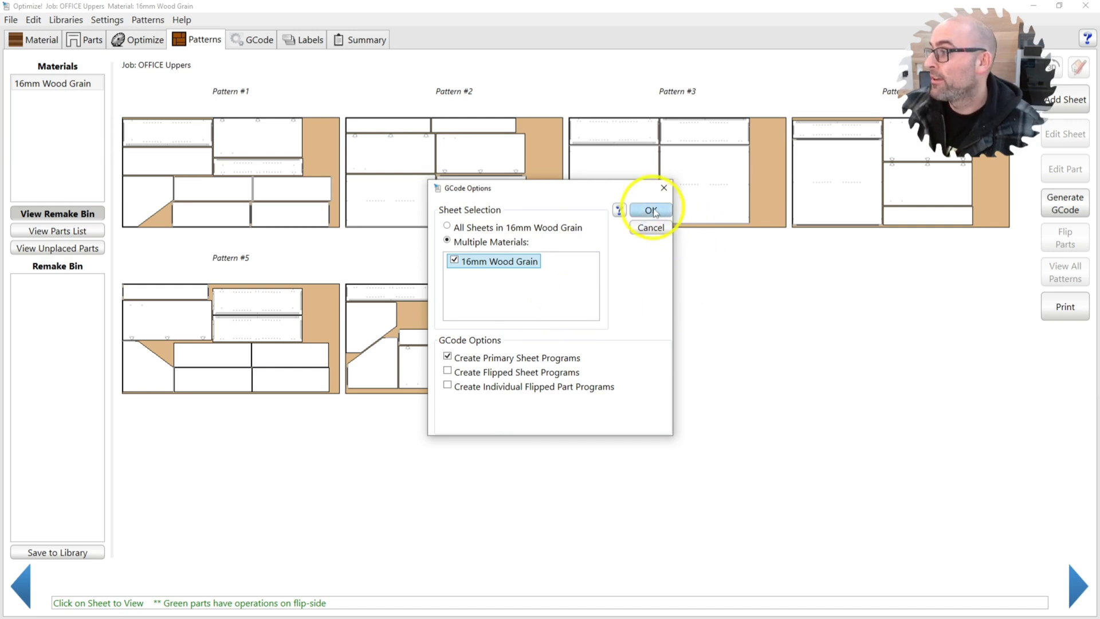
{"action": "left_click", "coordinate": [650, 228]}
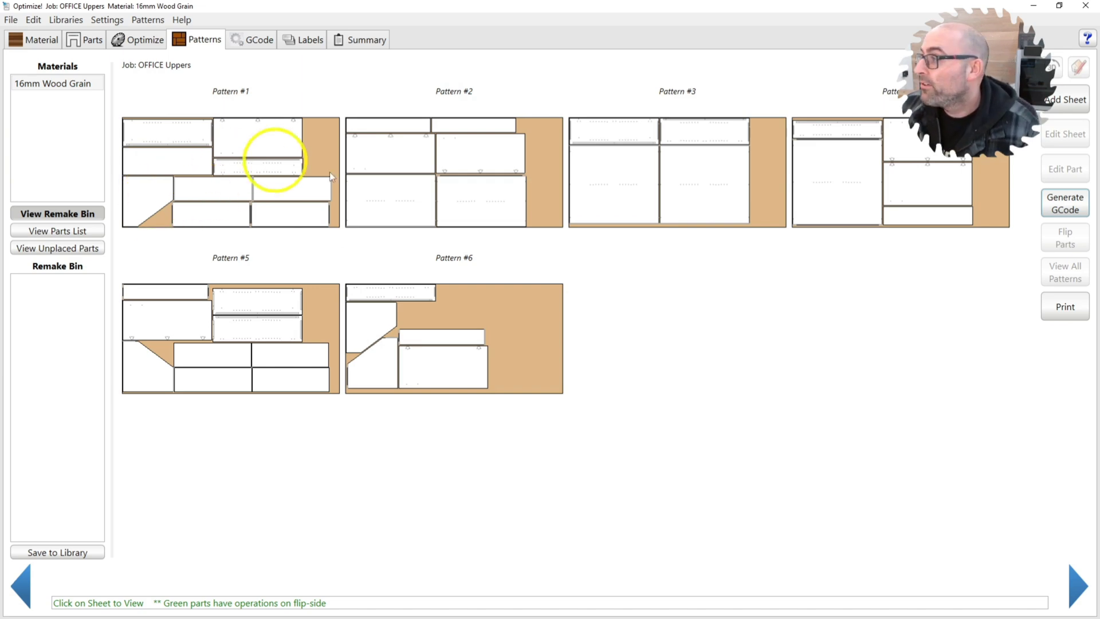
Open Pattern #1 and calculate its toolpaths in the Generate GCode window
{"action": "left_click", "coordinate": [264, 186]}
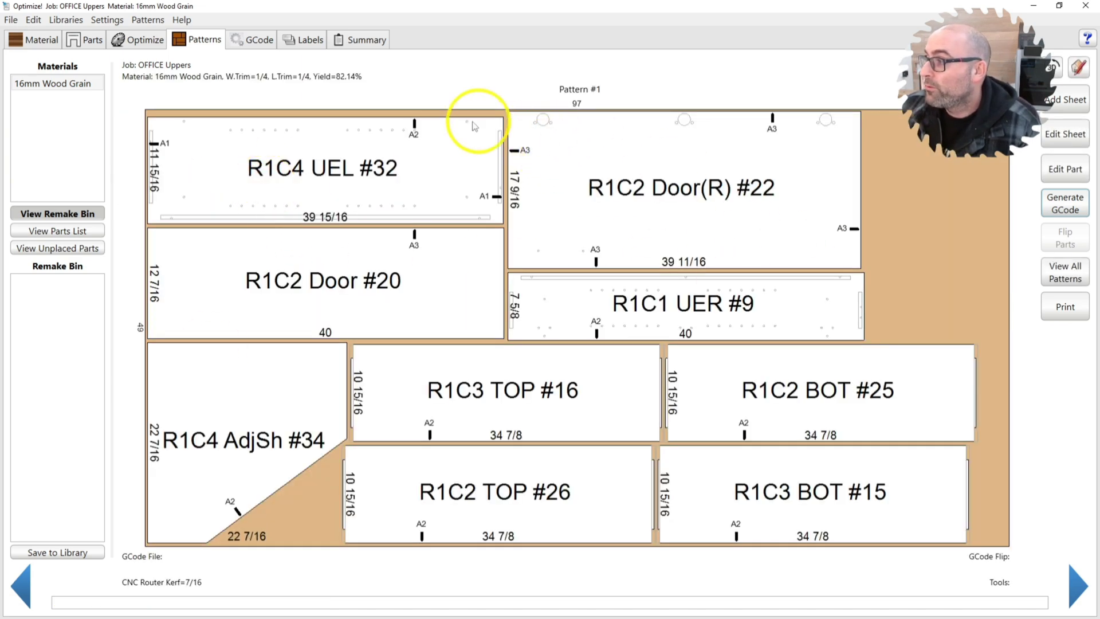
{"action": "left_click", "coordinate": [1075, 209]}
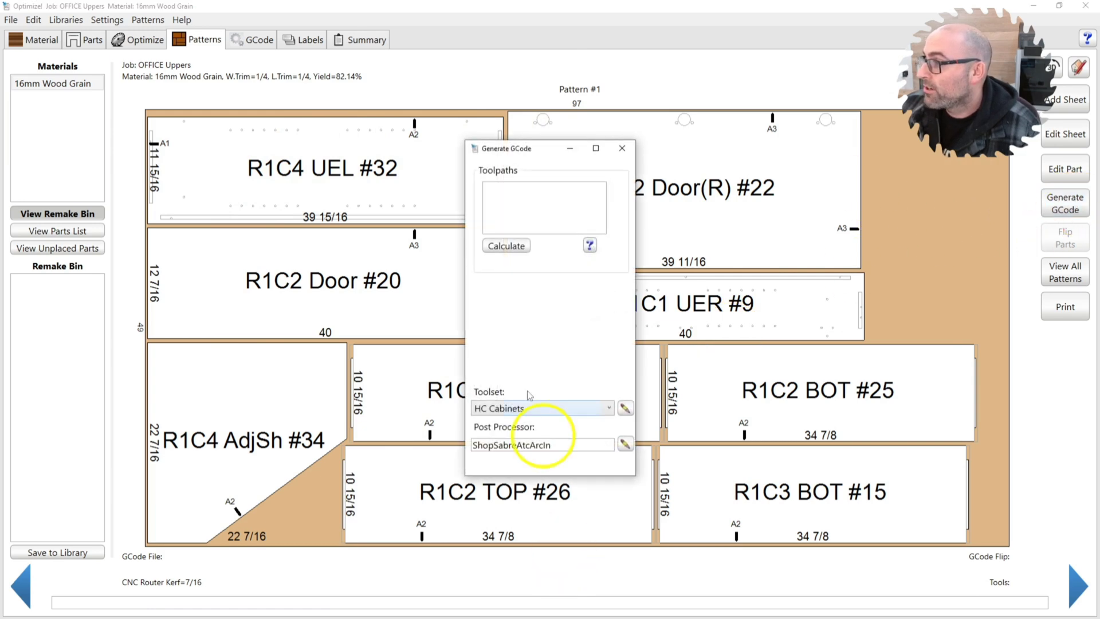
{"action": "left_click", "coordinate": [501, 245]}
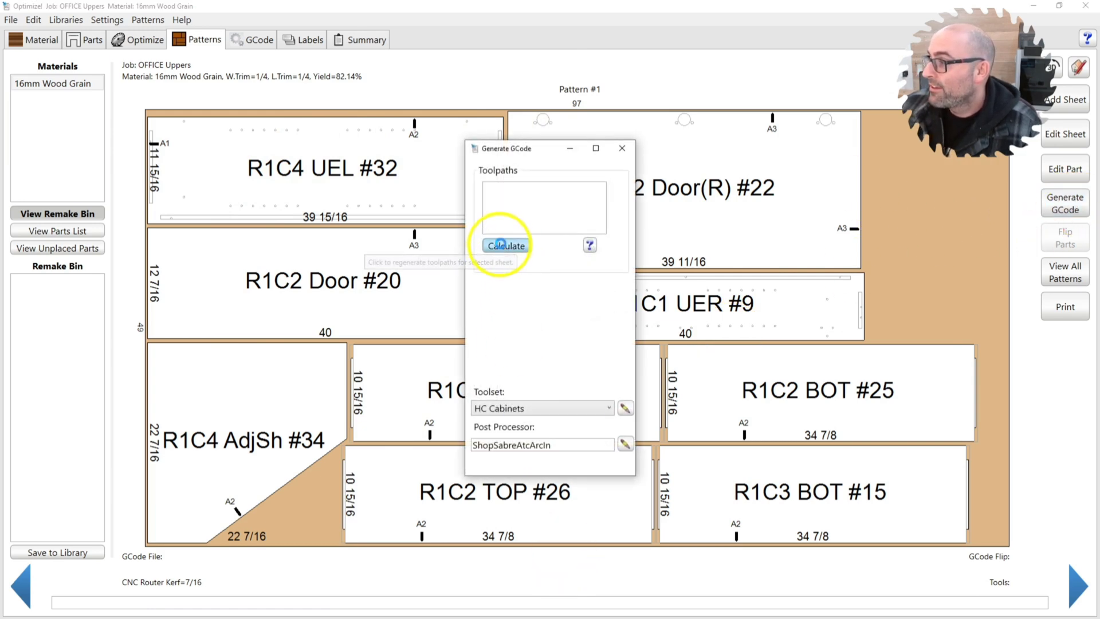
{"action": "left_click_drag", "start_coordinate": [519, 150], "coordinate": [830, 243]}
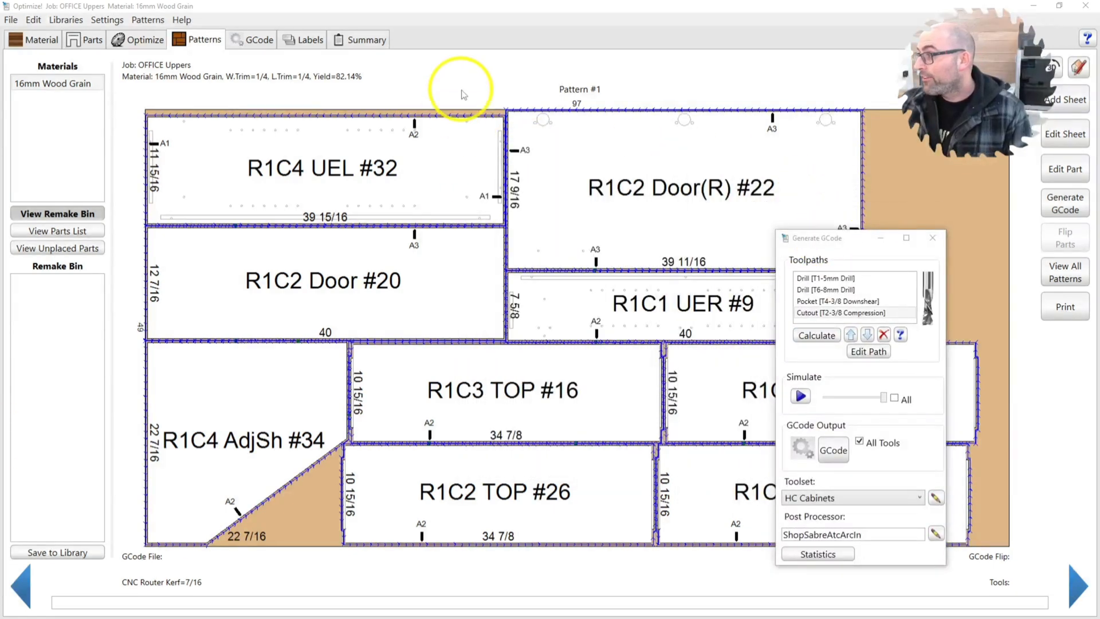
Preview the 5mm drill, 8mm drill, pocket and cutout toolpaths, then request G-code output
{"action": "left_click", "coordinate": [828, 279]}
{"action": "left_click", "coordinate": [828, 279]}
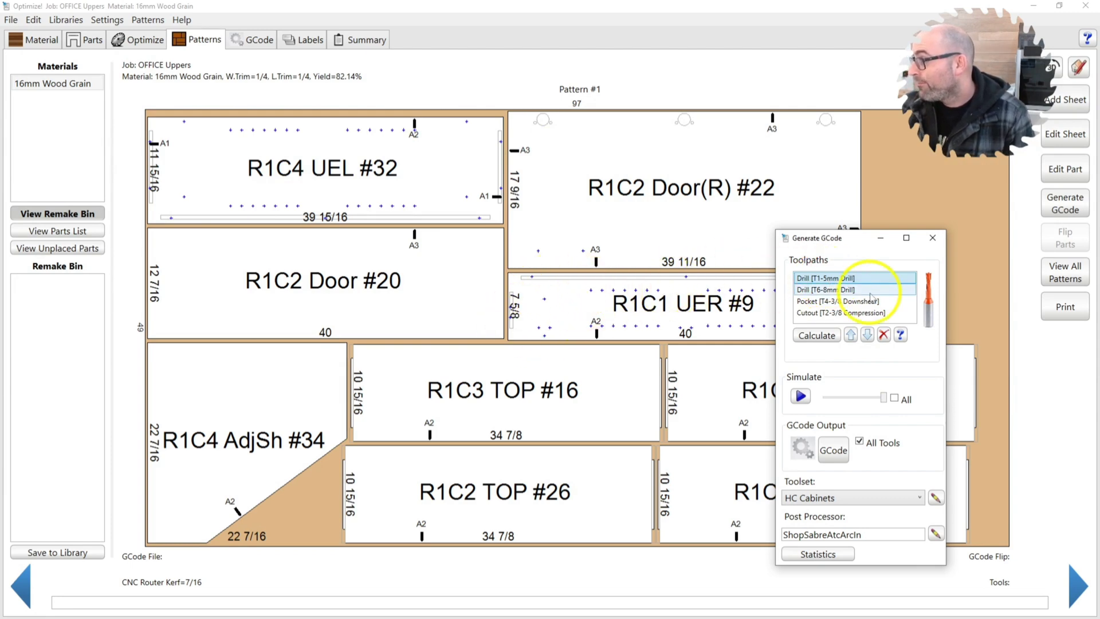
{"action": "left_click", "coordinate": [853, 290]}
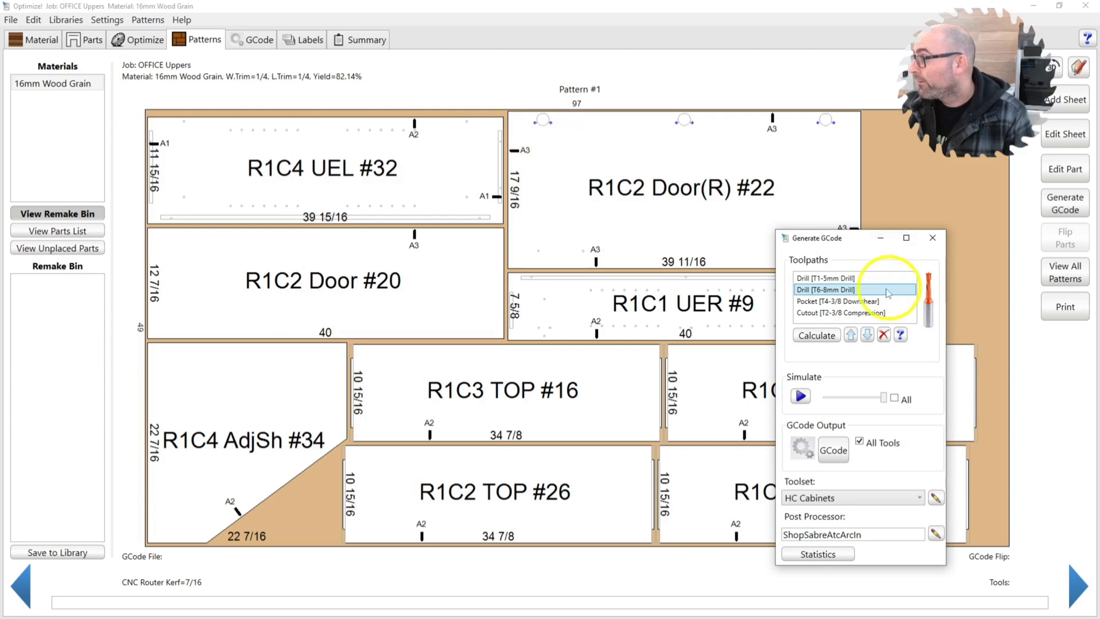
{"action": "left_click", "coordinate": [822, 302]}
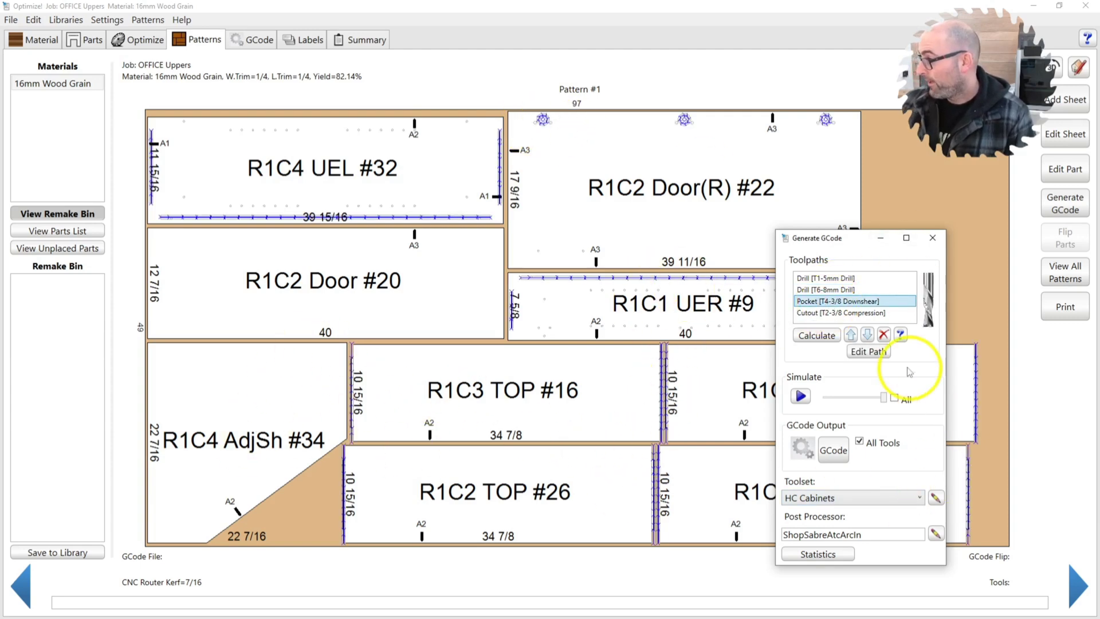
{"action": "left_click", "coordinate": [816, 313]}
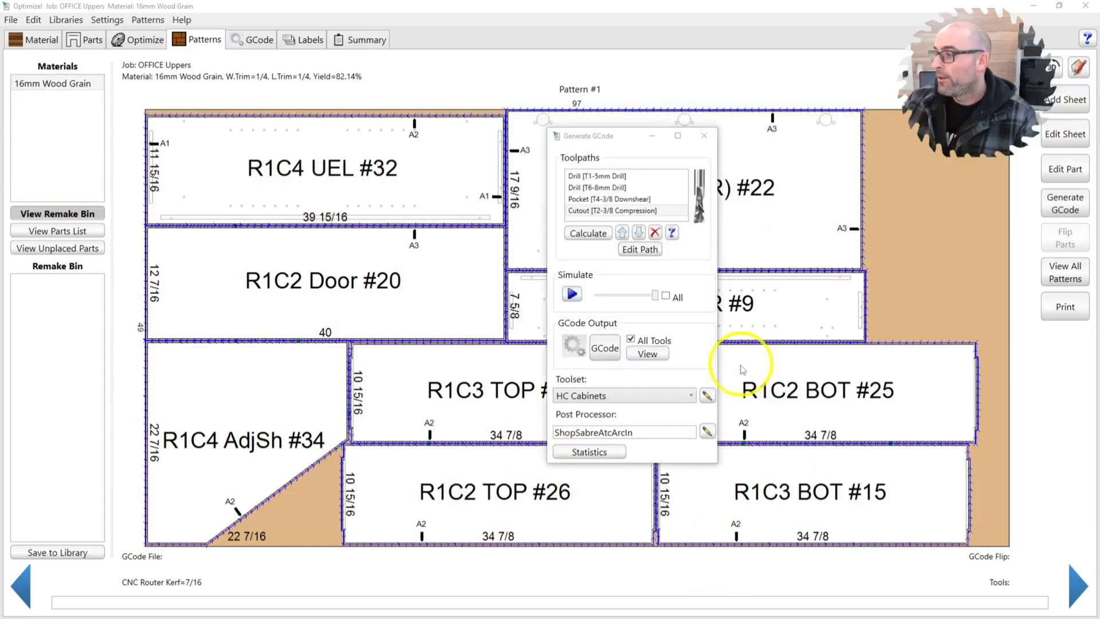
{"action": "left_click", "coordinate": [604, 346]}
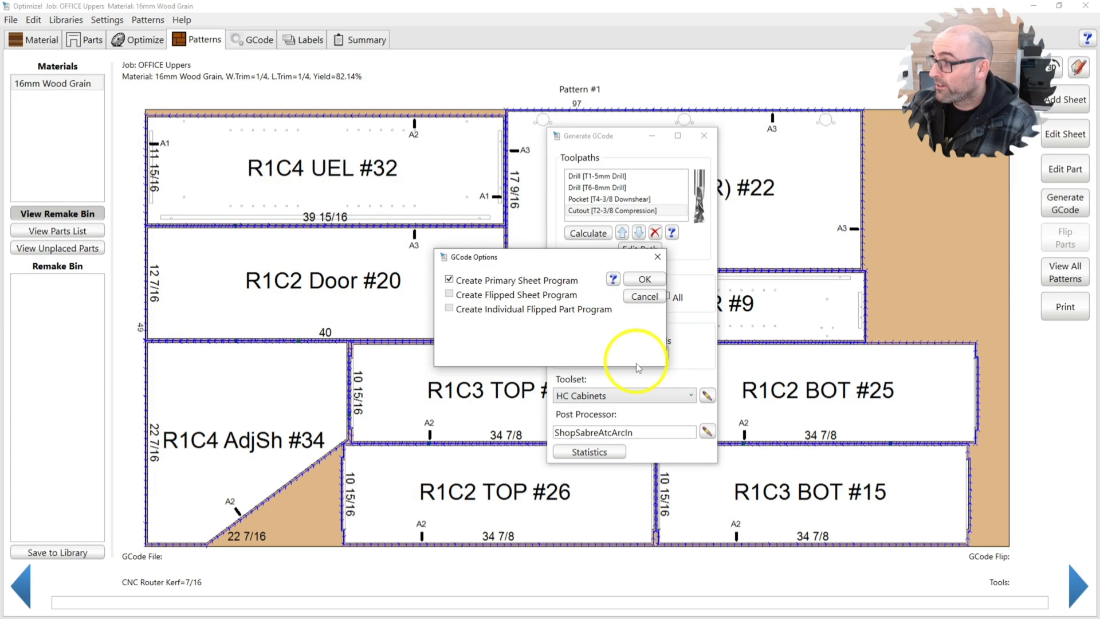
Save Pattern #1's primary sheet program as S01R01.TAP in the 16mm Wood Grain GCode folder
{"action": "left_click", "coordinate": [641, 280]}
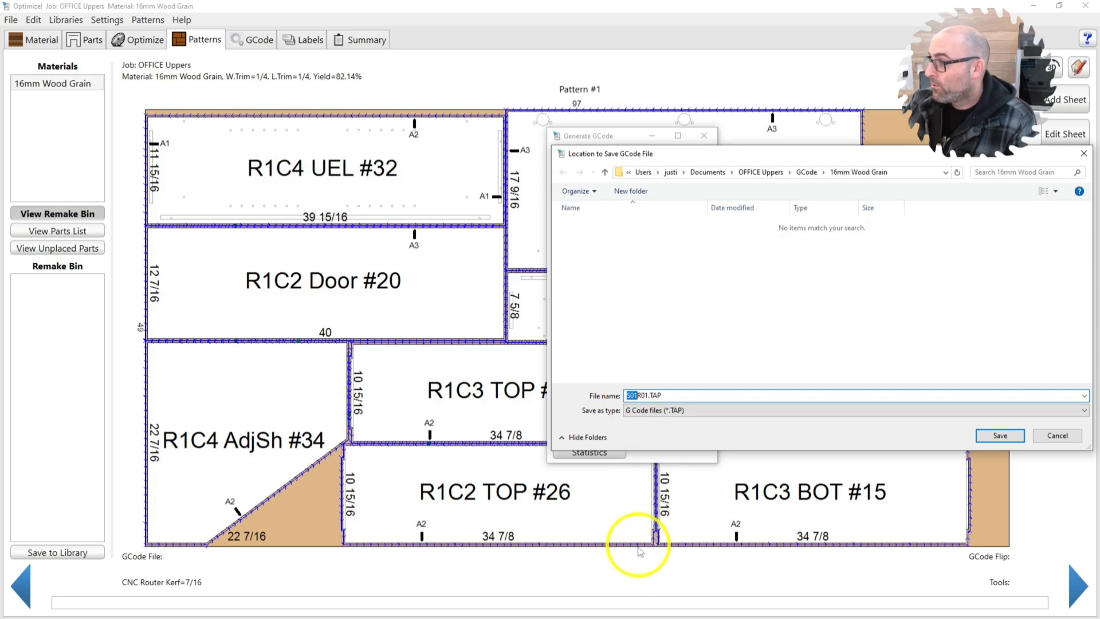
{"action": "left_click", "coordinate": [641, 394]}
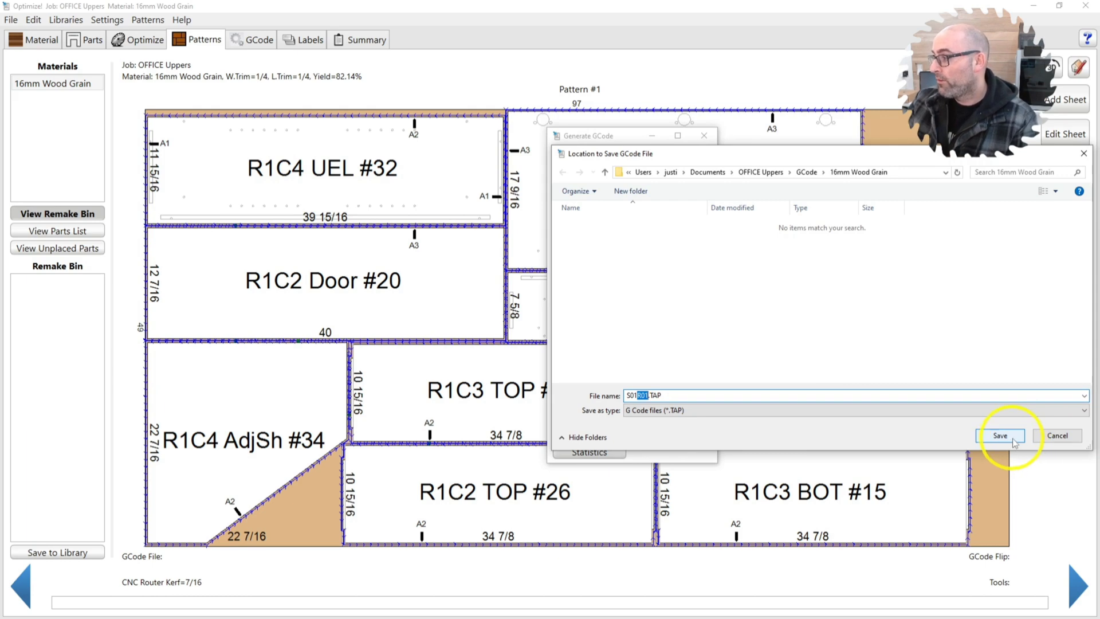
{"action": "left_click", "coordinate": [1012, 439]}
Regenerate the sheet's G-code, deleting previous runs, with S01R02.TAP now proposed as the file name
{"action": "left_click", "coordinate": [607, 351]}
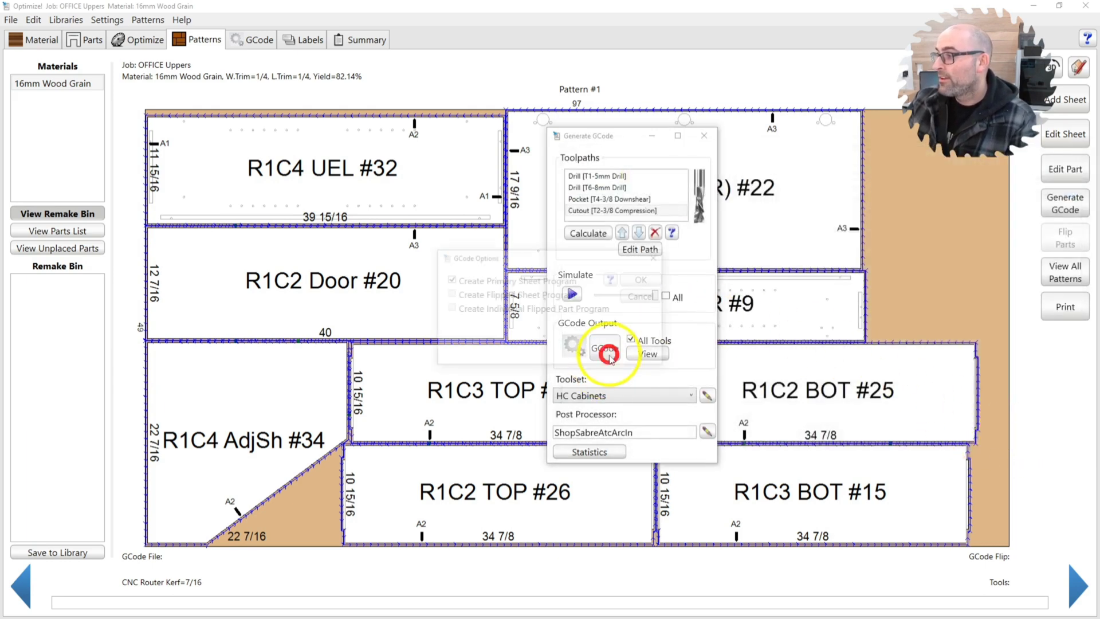
{"action": "left_click", "coordinate": [640, 279]}
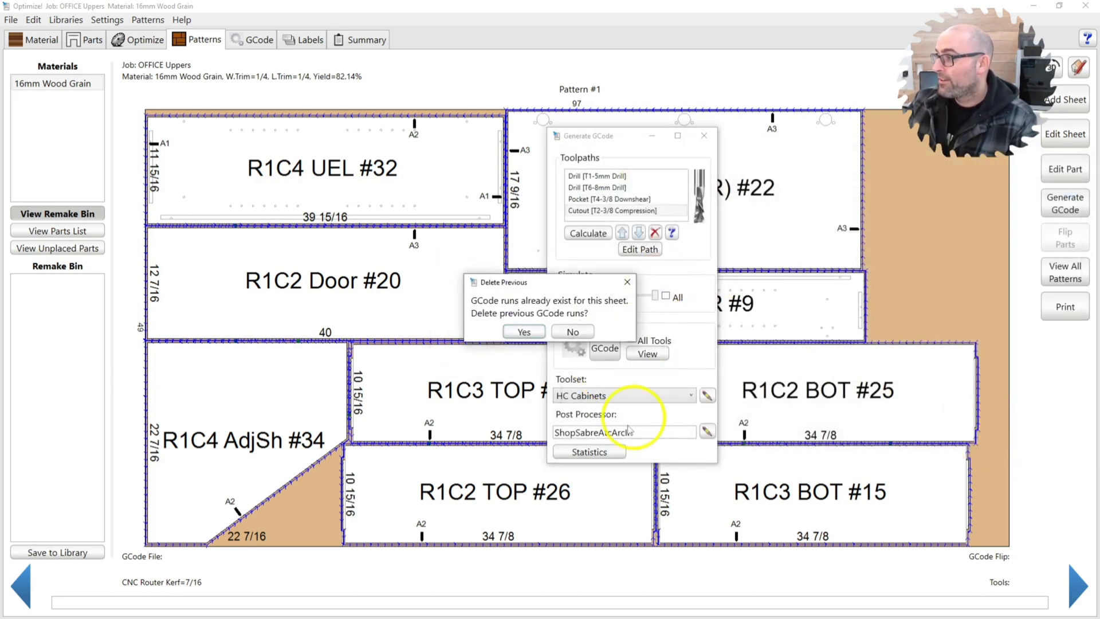
{"action": "left_click", "coordinate": [523, 332]}
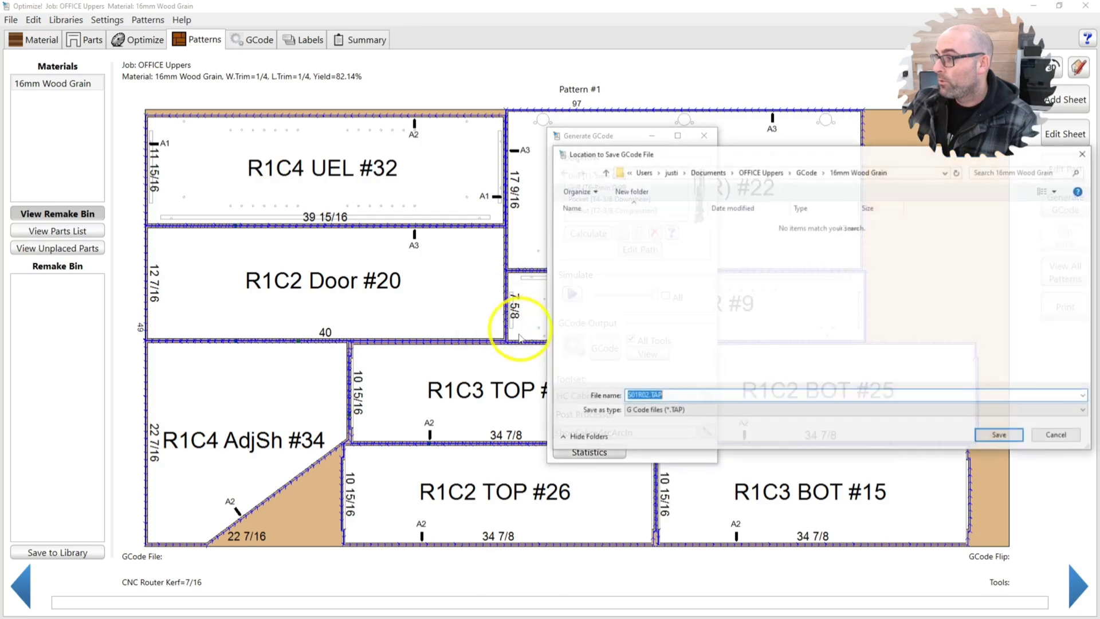
{"action": "left_click", "coordinate": [649, 396]}
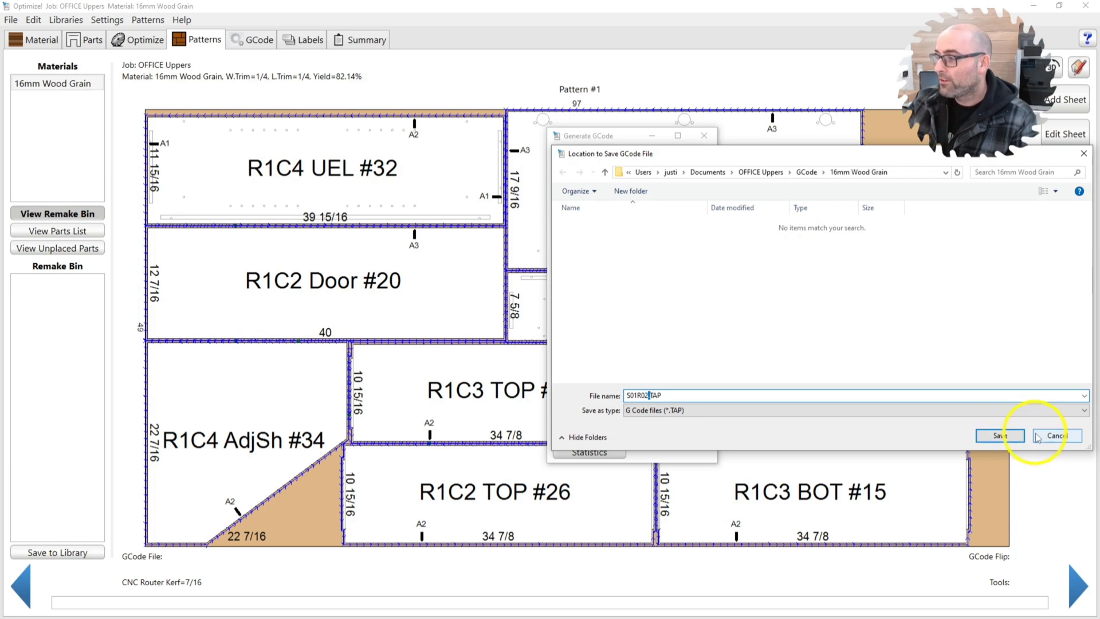
Save only the pocket toolpath's G-code, without combining tools, as S01T04R01.TAP
{"action": "left_click", "coordinate": [1057, 436]}
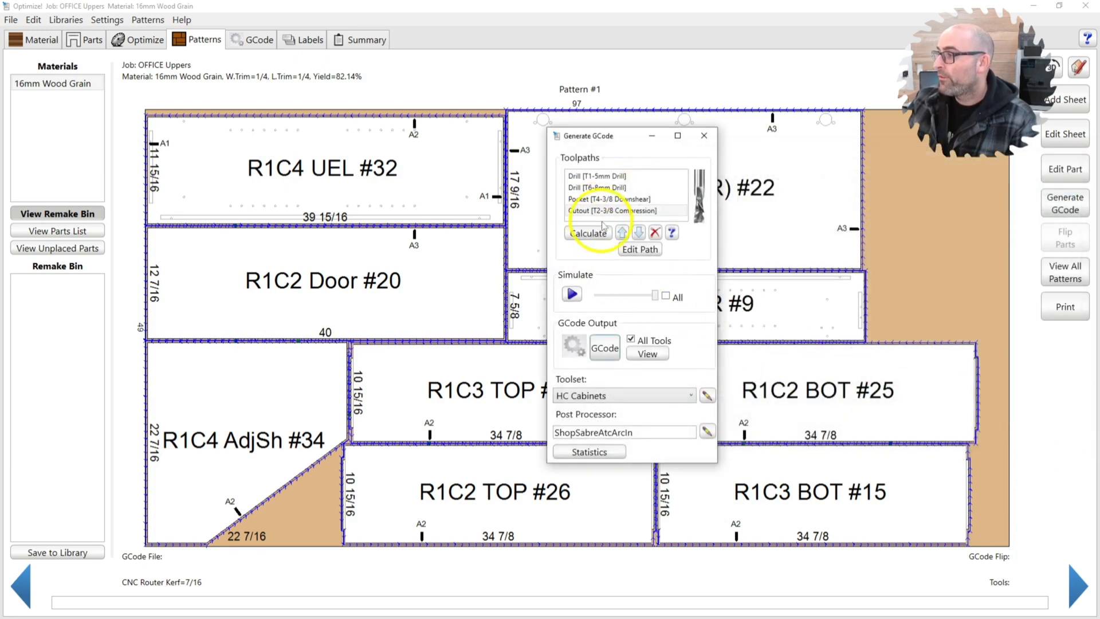
{"action": "left_click", "coordinate": [606, 201]}
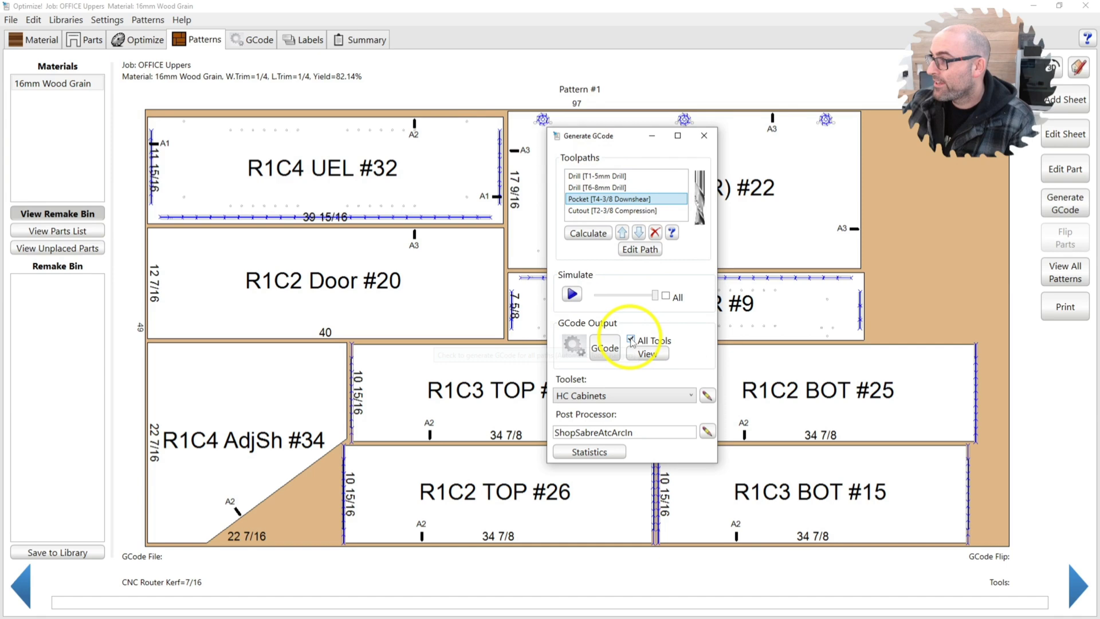
{"action": "left_click", "coordinate": [631, 340]}
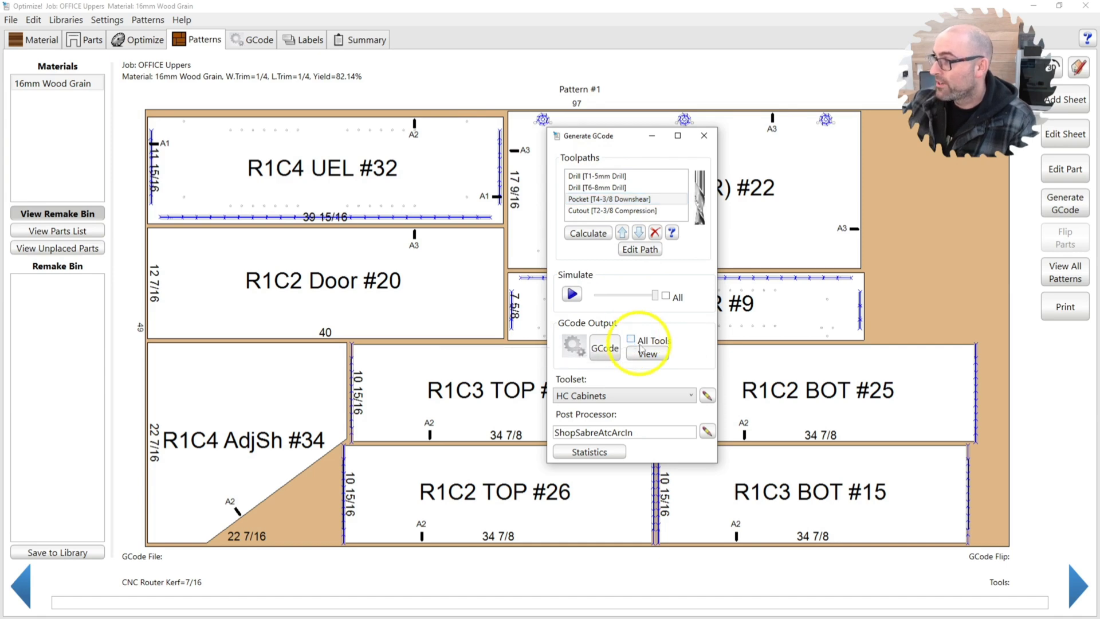
{"action": "left_click", "coordinate": [606, 348]}
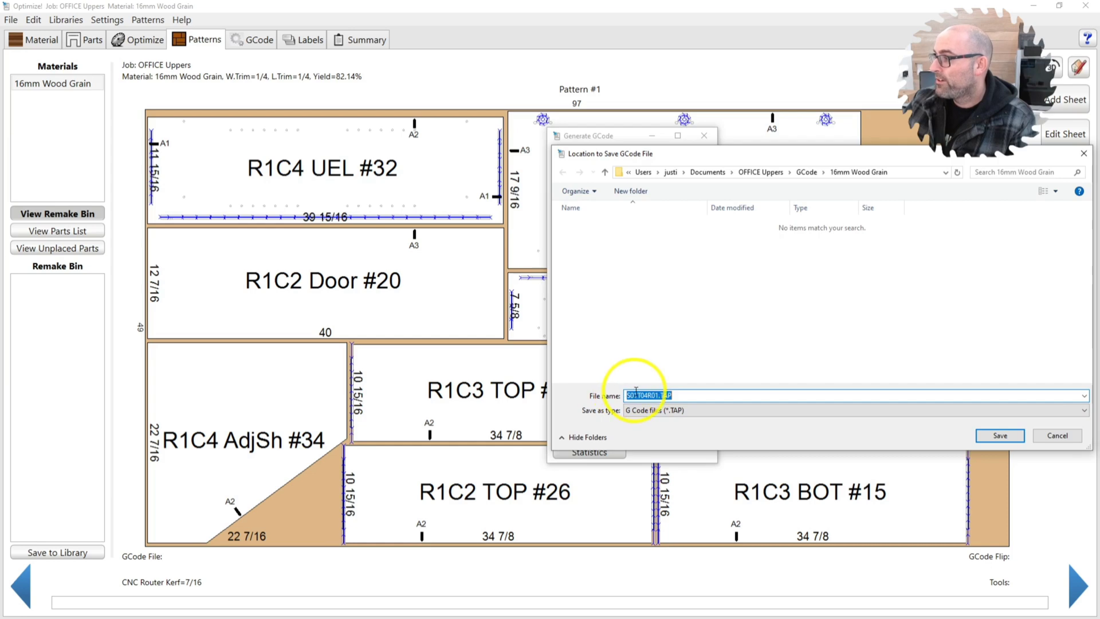
{"action": "left_click_drag", "start_coordinate": [638, 394], "coordinate": [653, 396]}
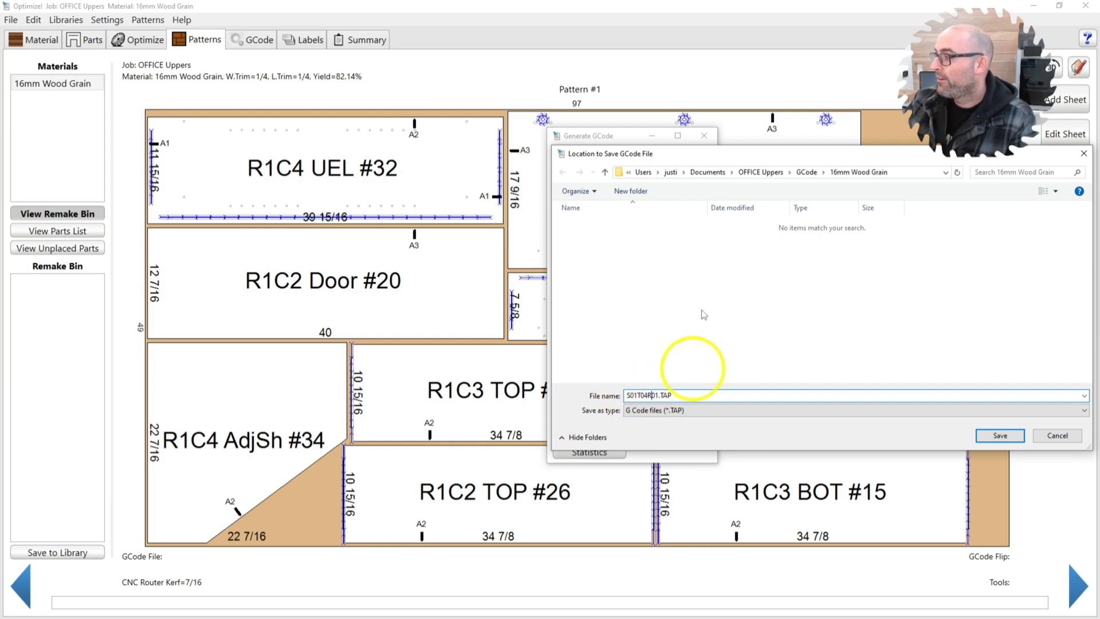
{"action": "left_click", "coordinate": [1000, 435]}
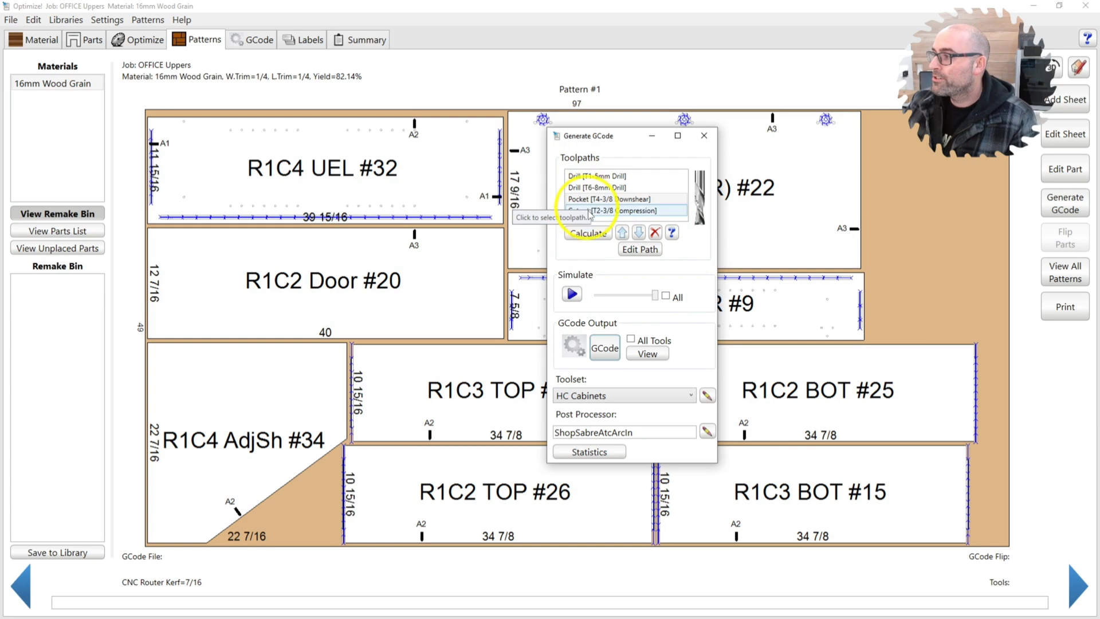
Select only the 8mm drill toolpath and simulate it
{"action": "left_click", "coordinate": [590, 187]}
{"action": "left_click", "coordinate": [599, 196], "text": "shift"}
{"action": "left_click", "coordinate": [600, 189]}
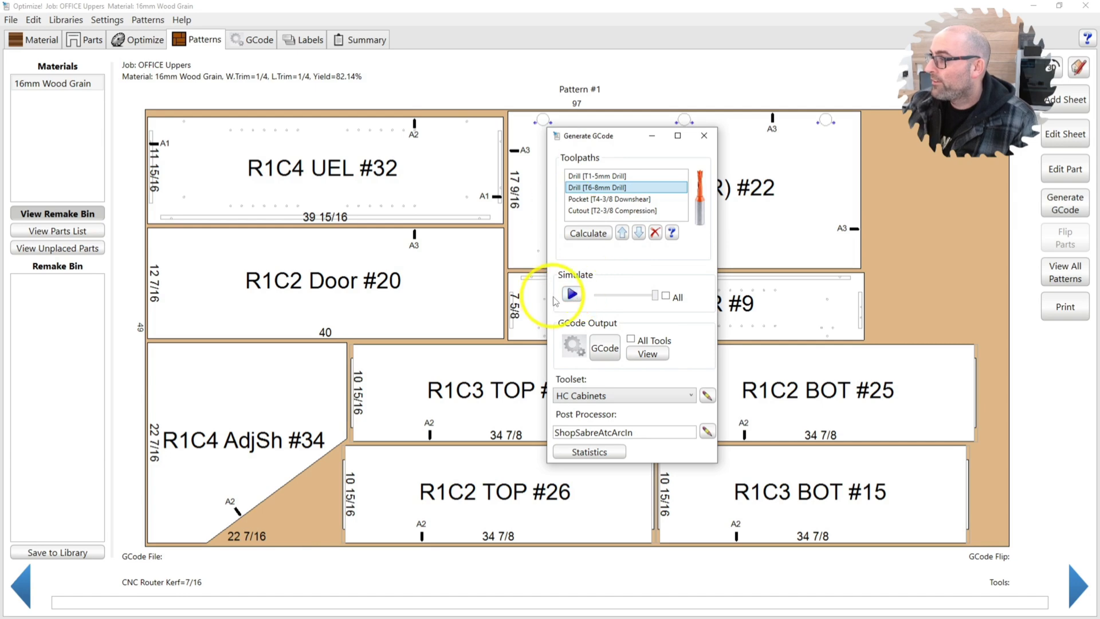
{"action": "left_click", "coordinate": [571, 294]}
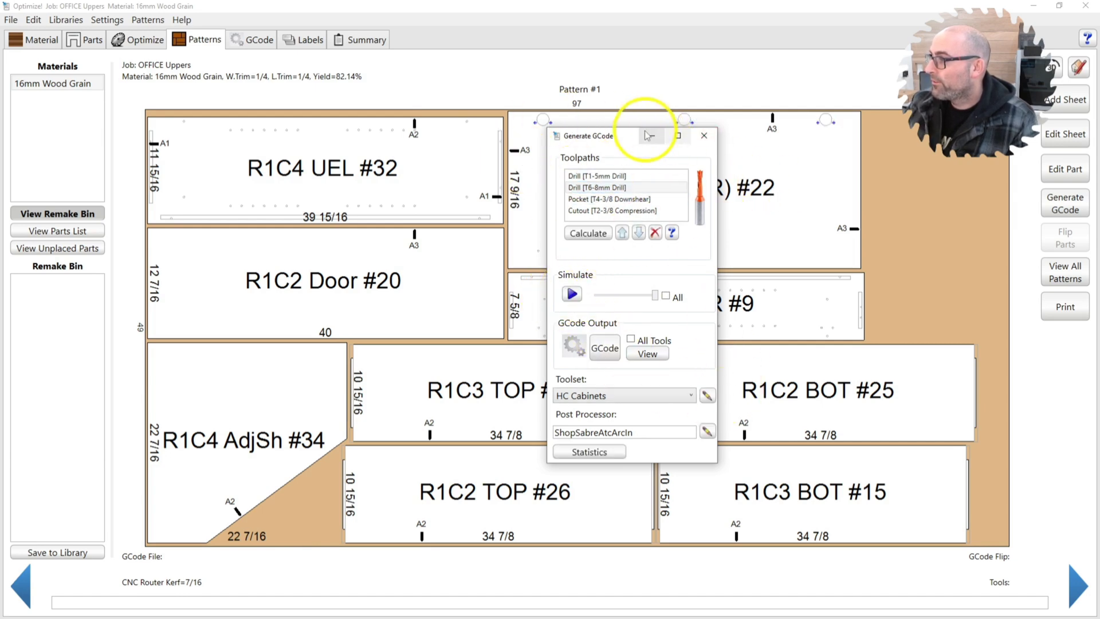
Calculate the cutout toolpaths, include all tools, and play a slowed cutting simulation
{"action": "left_click_drag", "start_coordinate": [663, 135], "coordinate": [923, 162]}
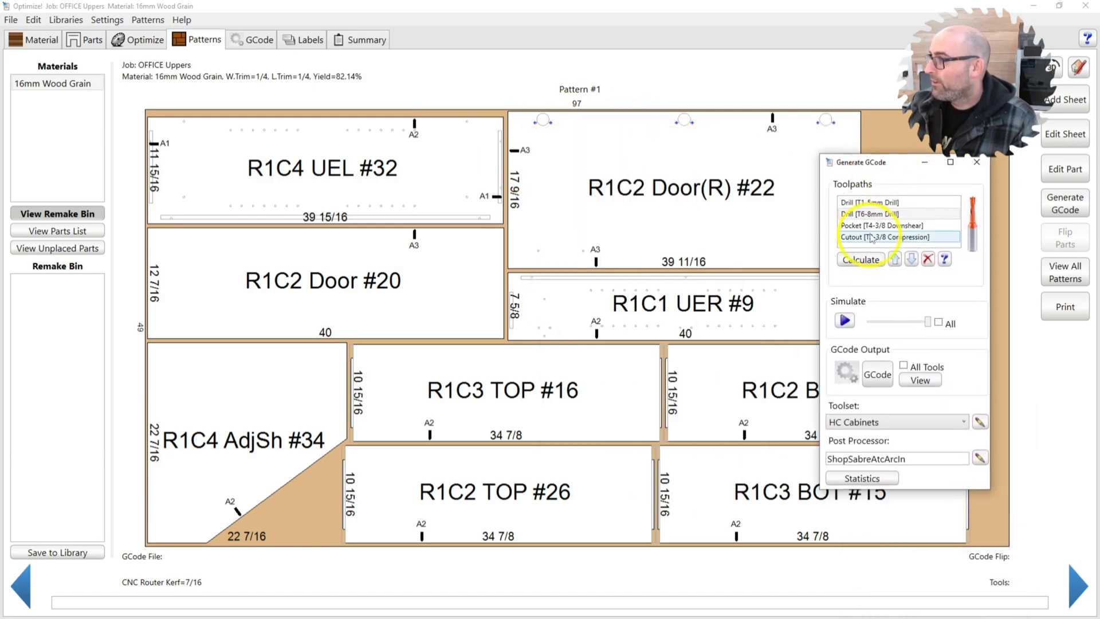
{"action": "left_click", "coordinate": [860, 259]}
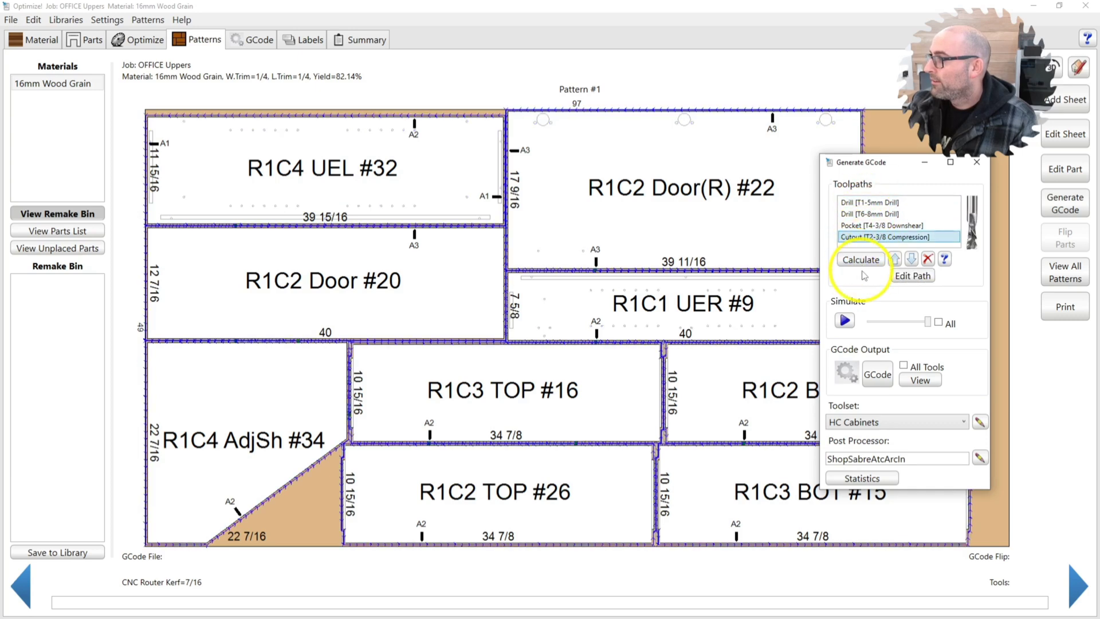
{"action": "left_click", "coordinate": [904, 366]}
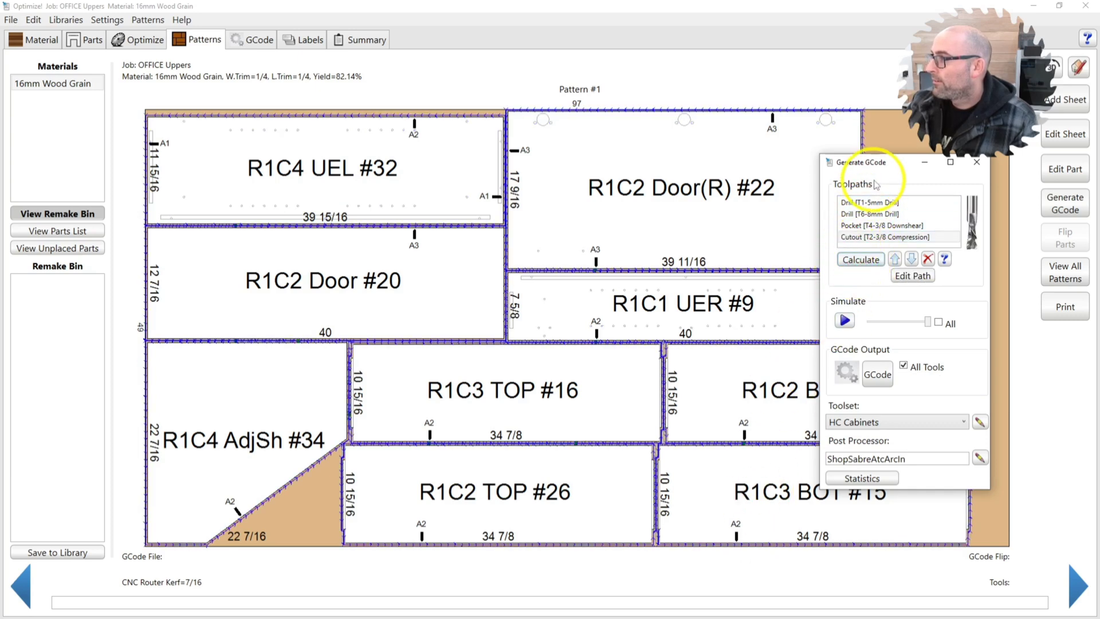
{"action": "left_click_drag", "start_coordinate": [928, 322], "coordinate": [885, 322]}
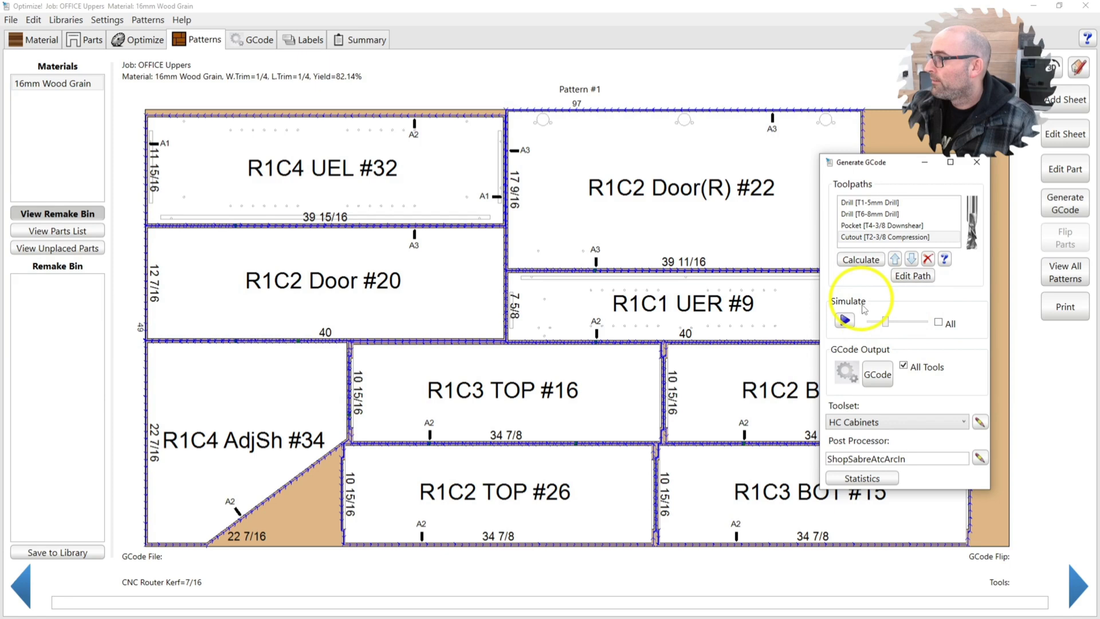
{"action": "left_click", "coordinate": [846, 320]}
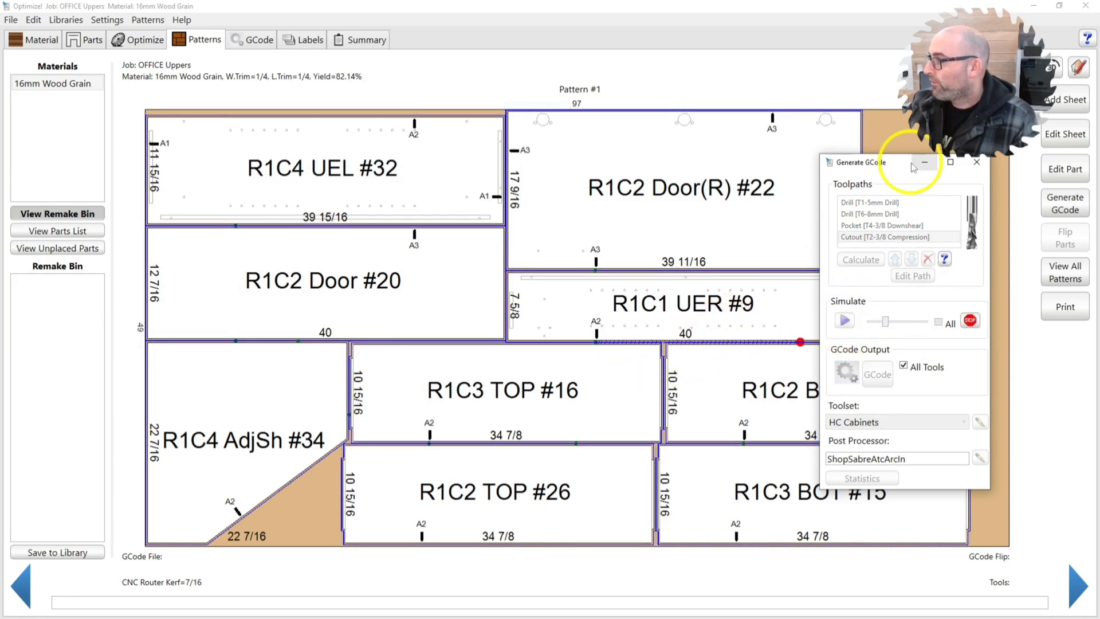
{"action": "left_click_drag", "start_coordinate": [881, 169], "coordinate": [704, 165]}
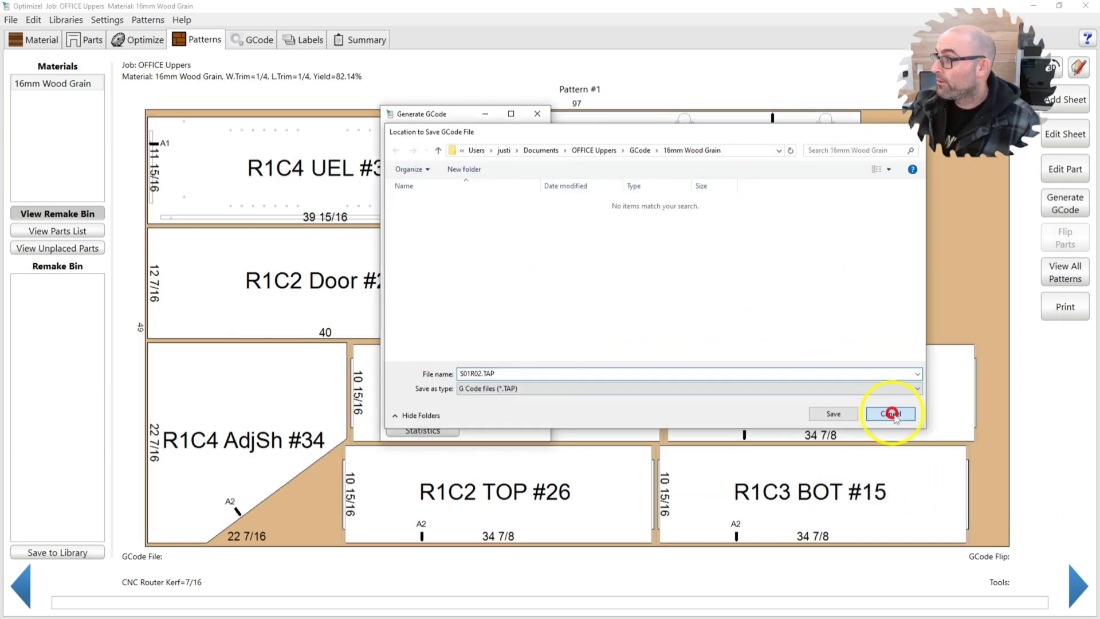
Batch-generate G-code for all six sheet patterns, producing six files labelled Run #1
{"action": "left_click", "coordinate": [889, 481]}
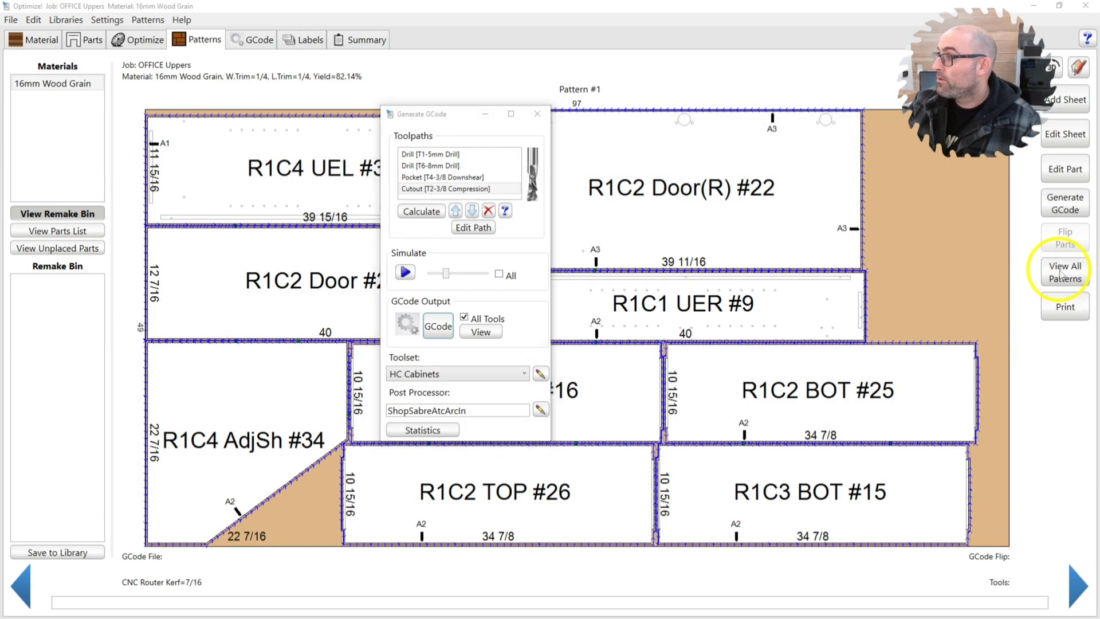
{"action": "left_click", "coordinate": [536, 113]}
{"action": "left_click", "coordinate": [1057, 267]}
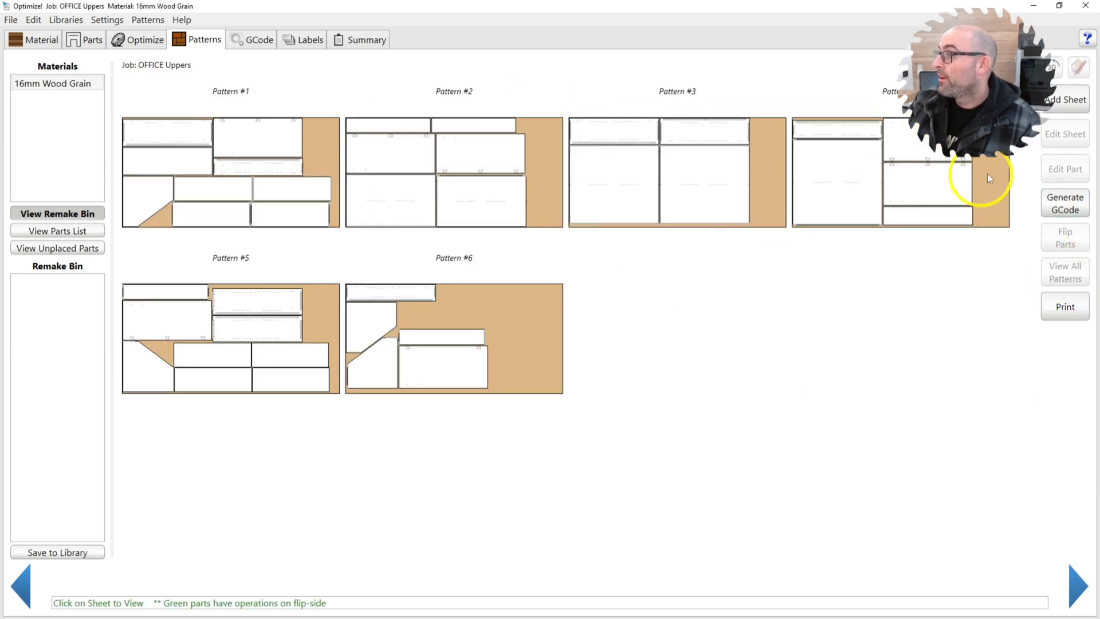
{"action": "left_click", "coordinate": [1062, 203]}
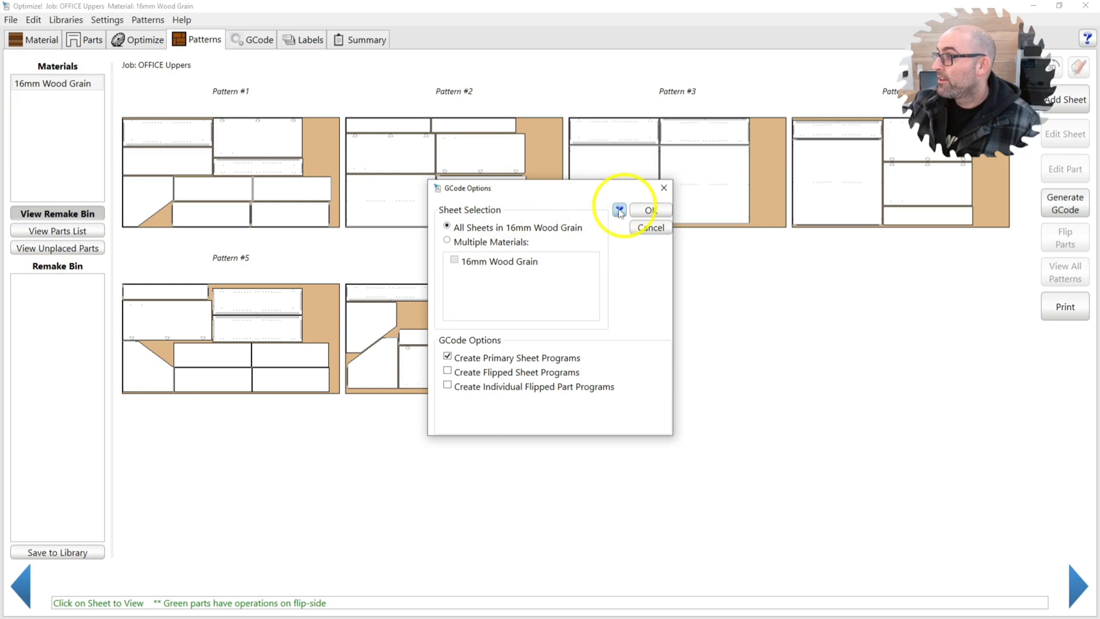
{"action": "left_click", "coordinate": [651, 211]}
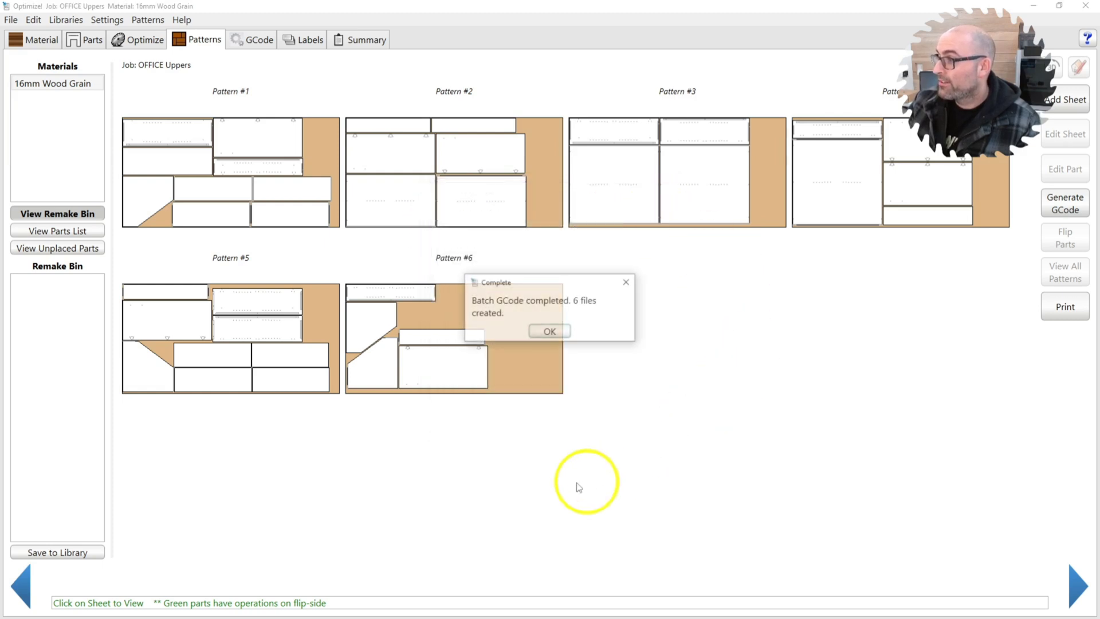
{"action": "left_click", "coordinate": [554, 327]}
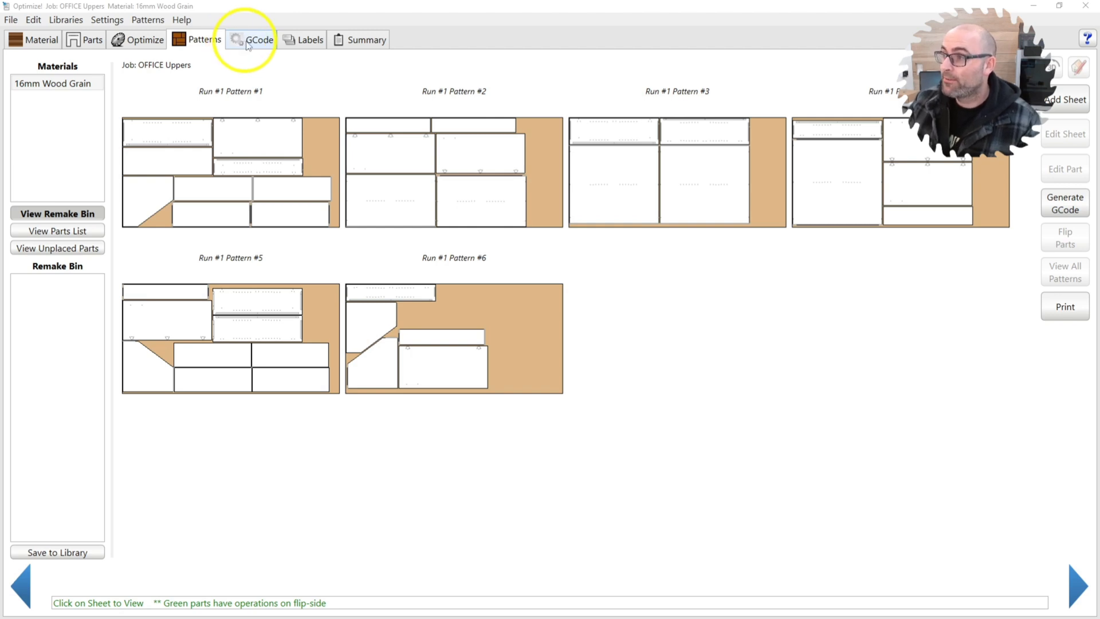
{"action": "left_click", "coordinate": [248, 42]}
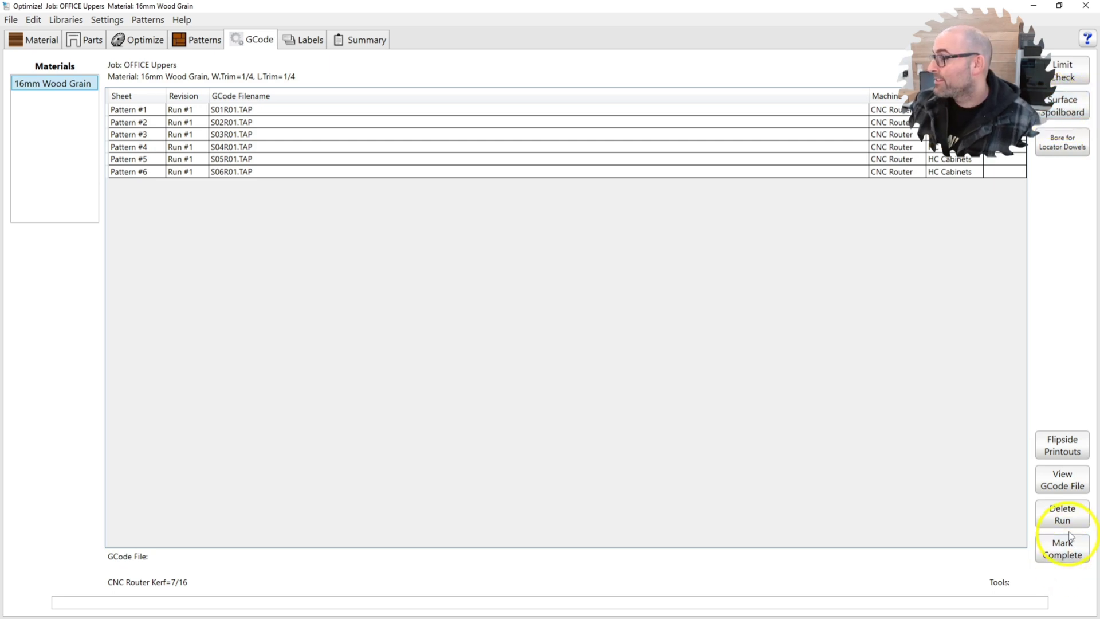
{"action": "left_click", "coordinate": [148, 173]}
{"action": "left_click", "coordinate": [197, 41]}
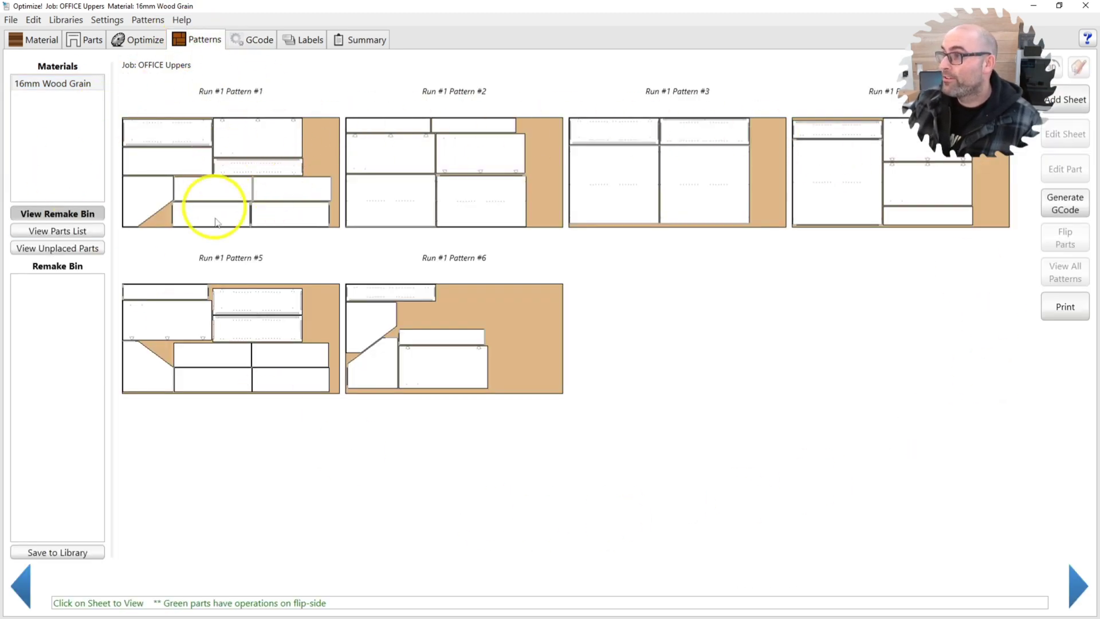
{"action": "left_click", "coordinate": [268, 42]}
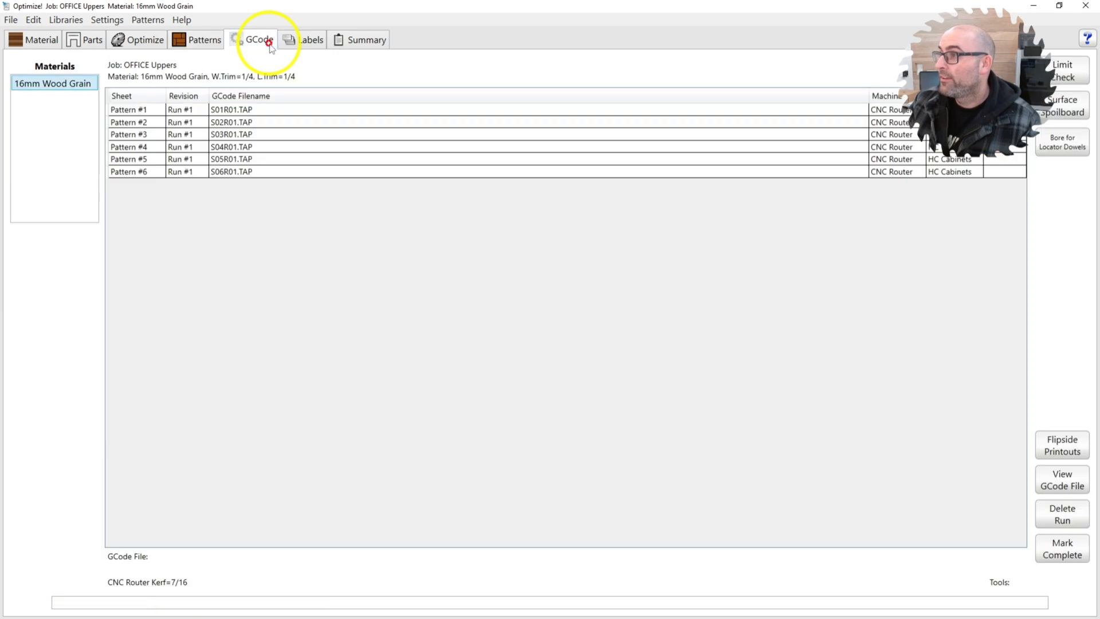
{"action": "left_click", "coordinate": [310, 43]}
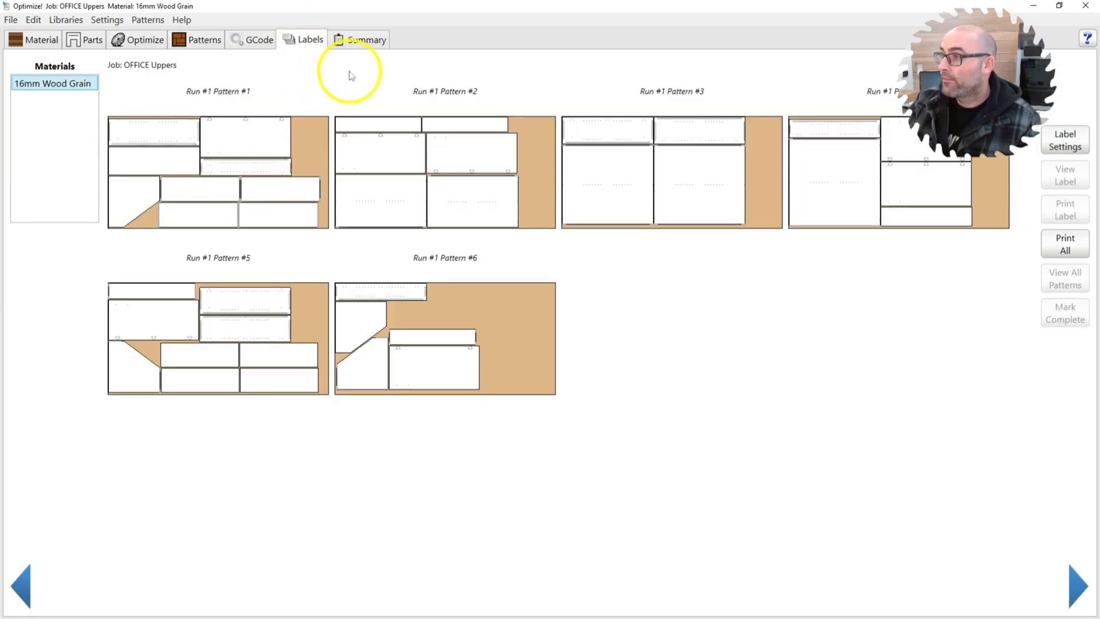
{"action": "left_click", "coordinate": [197, 39]}
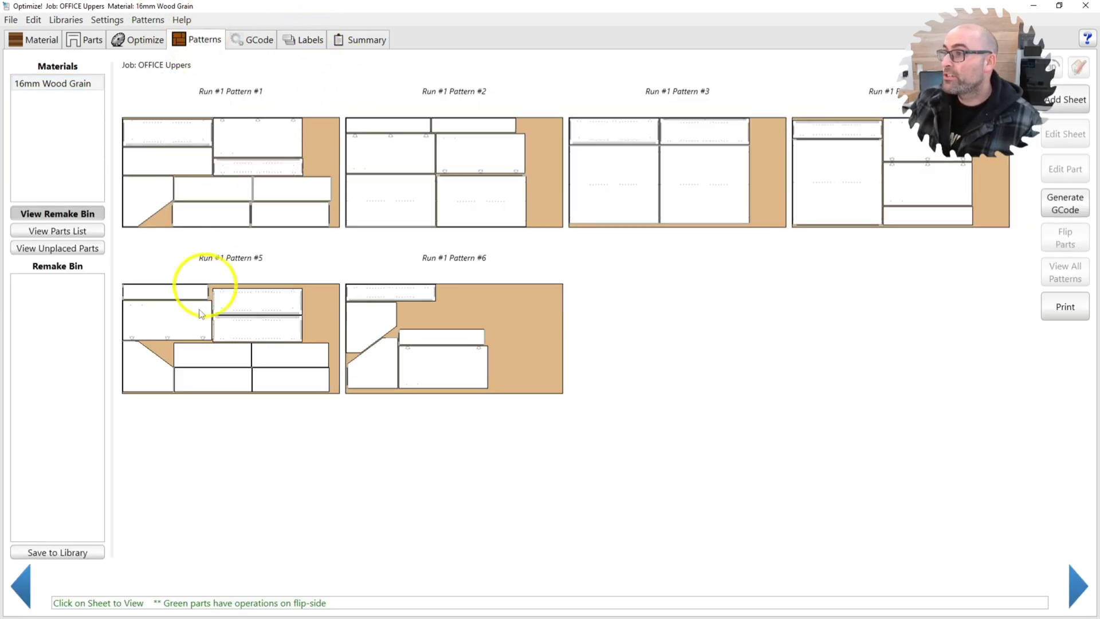
Open Run #1 Pattern #1 and check its G-code dialog lists S01R01.TAP
{"action": "left_click", "coordinate": [191, 184]}
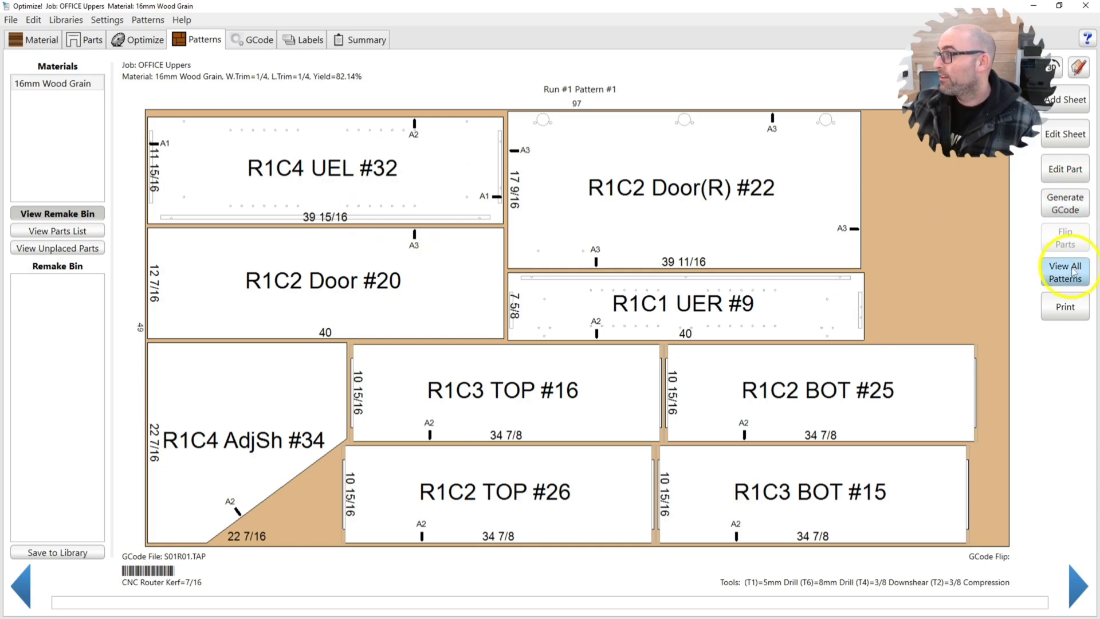
{"action": "left_click", "coordinate": [1075, 211]}
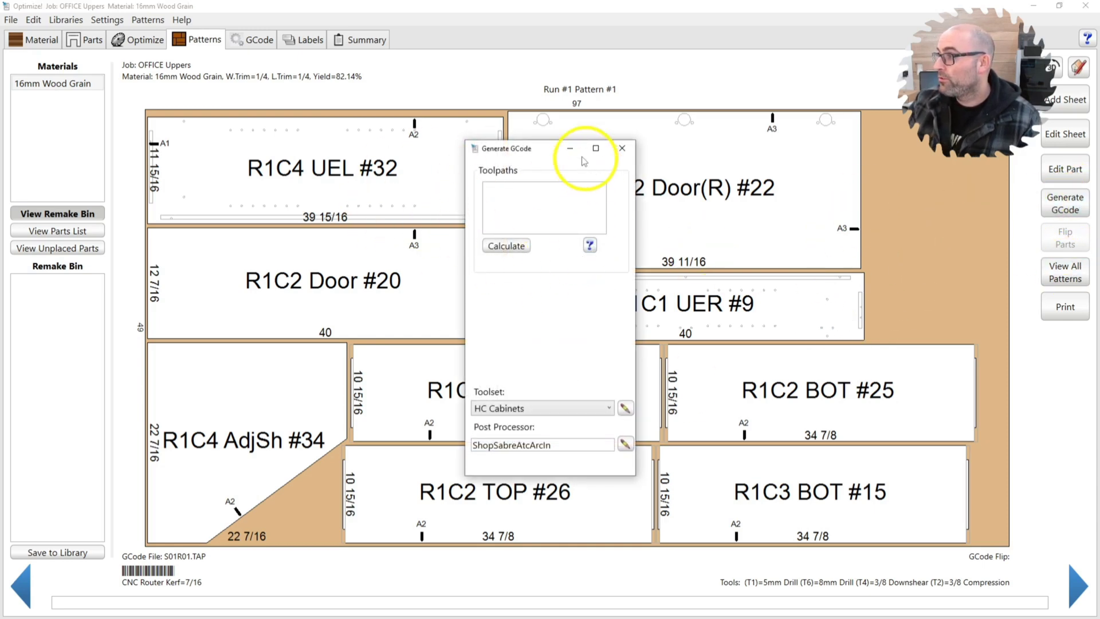
{"action": "left_click", "coordinate": [617, 151]}
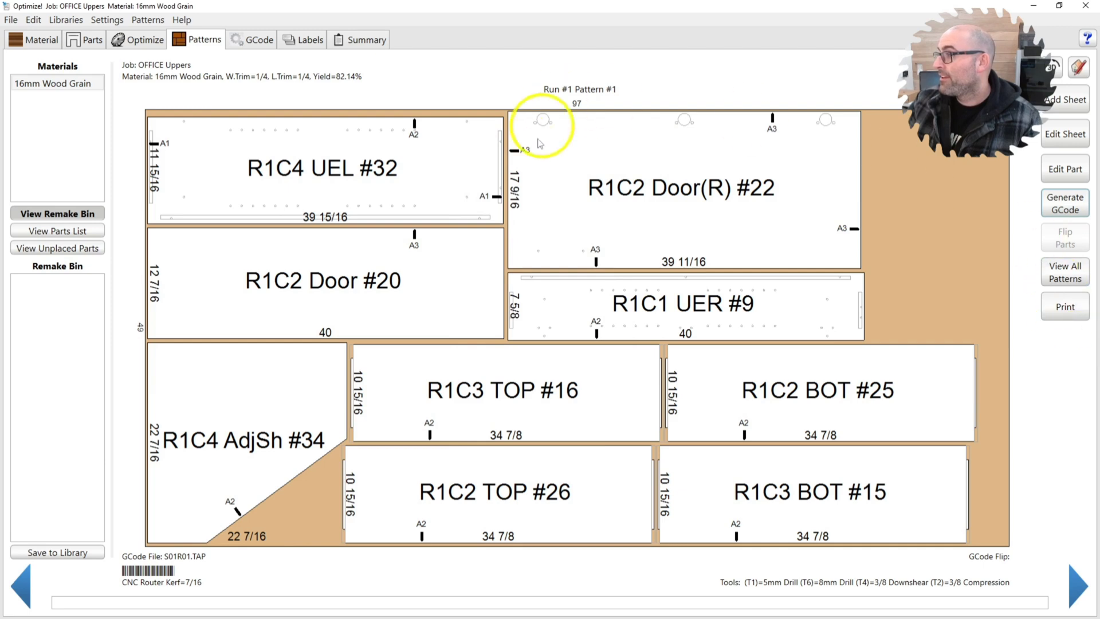